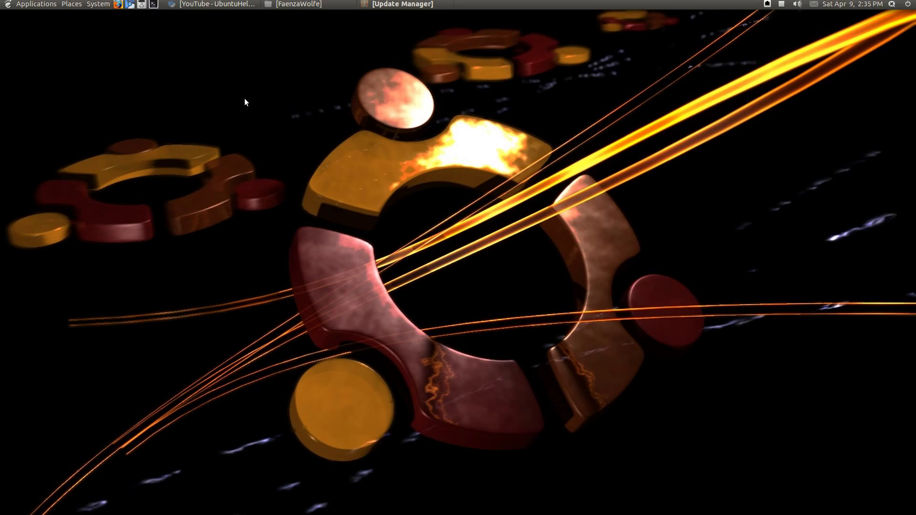
Step: Restore the FaenzaWolfe window and confirm index.theme gives a 'not a folder' error
left_click(297, 3)
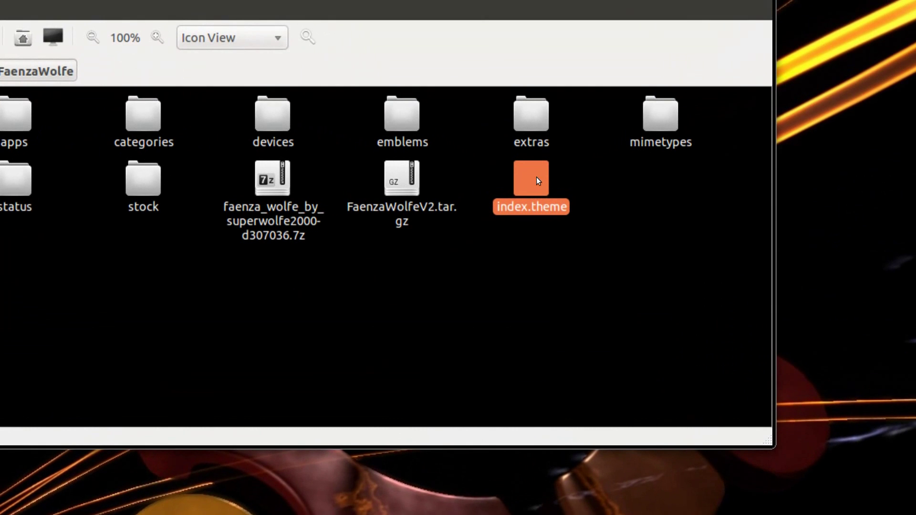
double_click(536, 177)
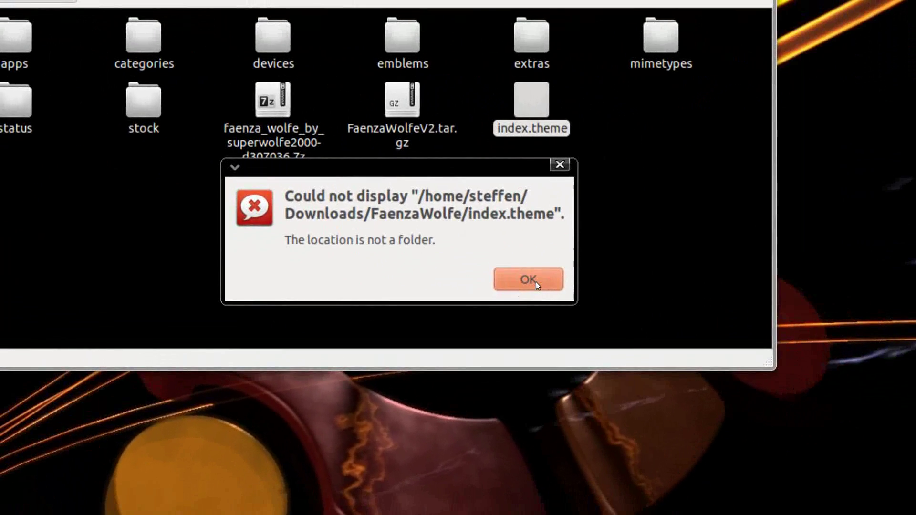
left_click(529, 280)
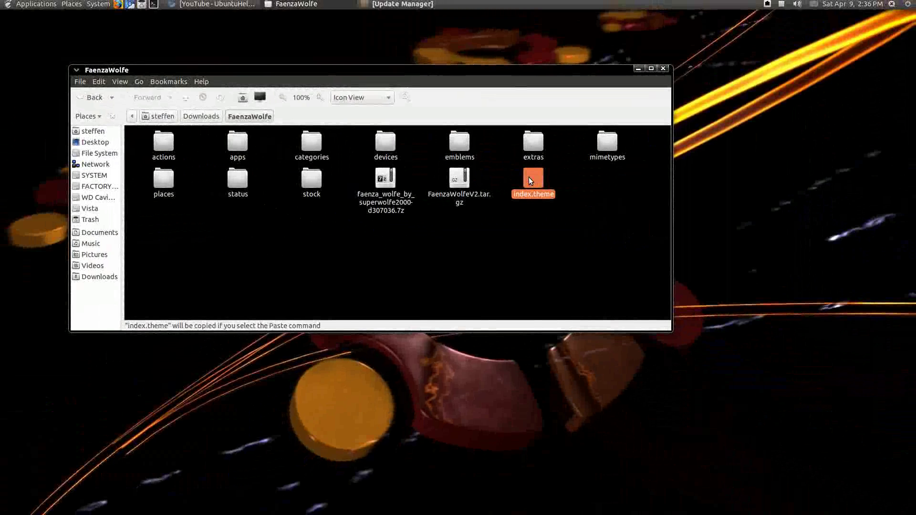
Step: Enable 'Allow executing file as program' in index.theme's Permissions properties
right_click(529, 177)
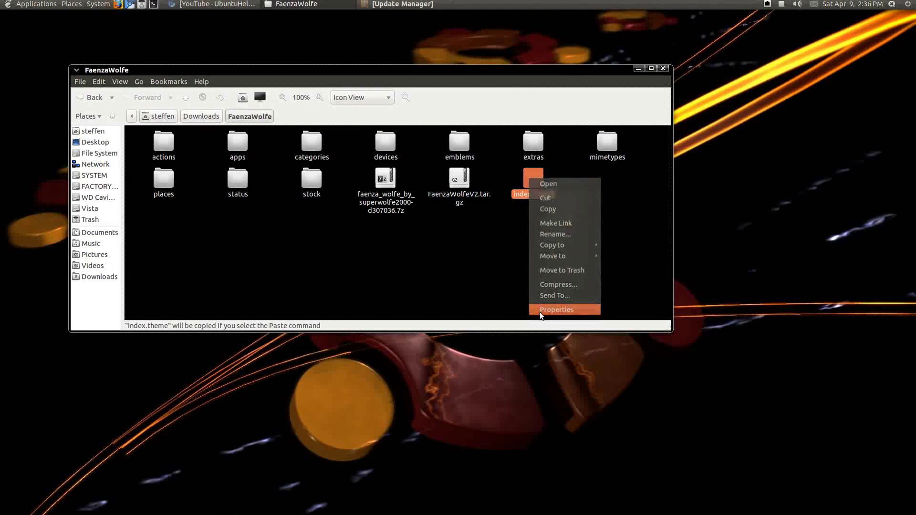
left_click(557, 309)
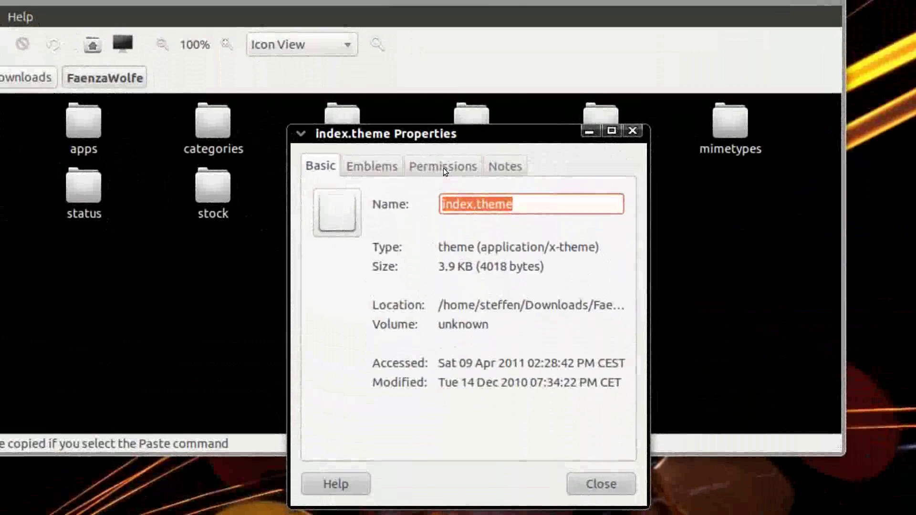
left_click(434, 137)
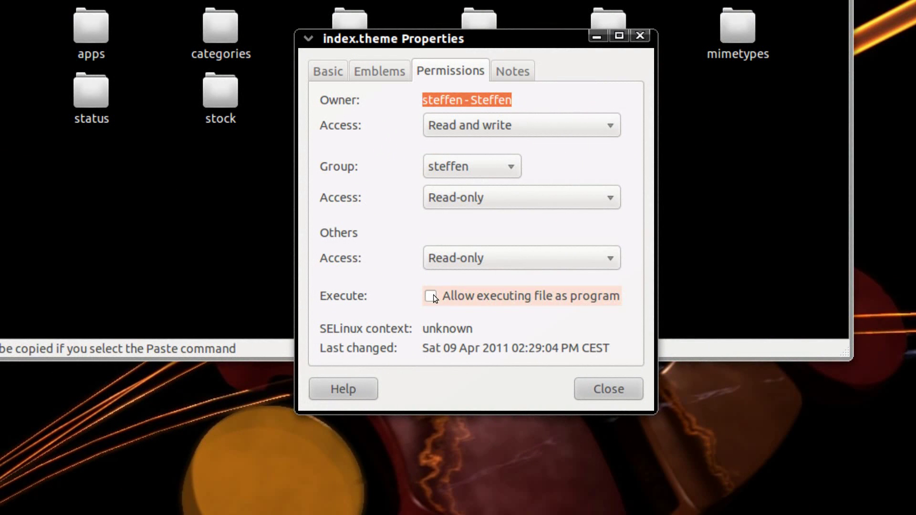
left_click(431, 296)
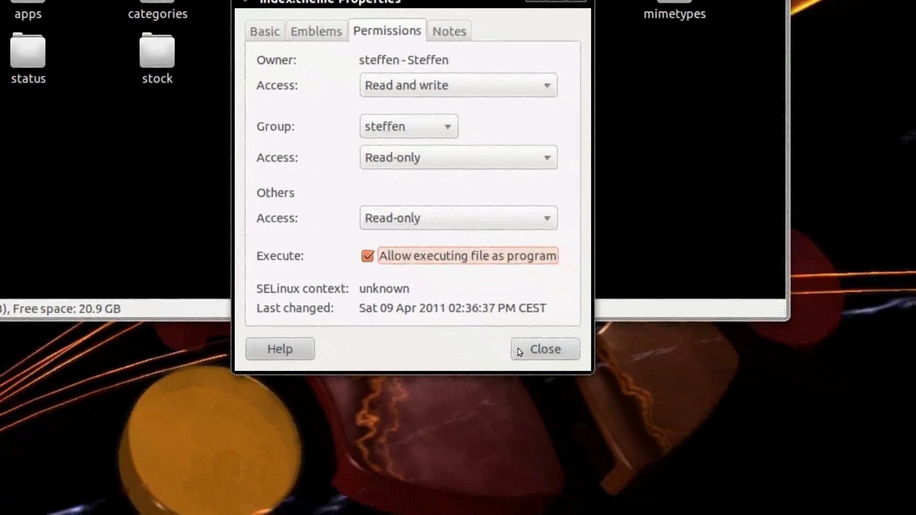
left_click(545, 358)
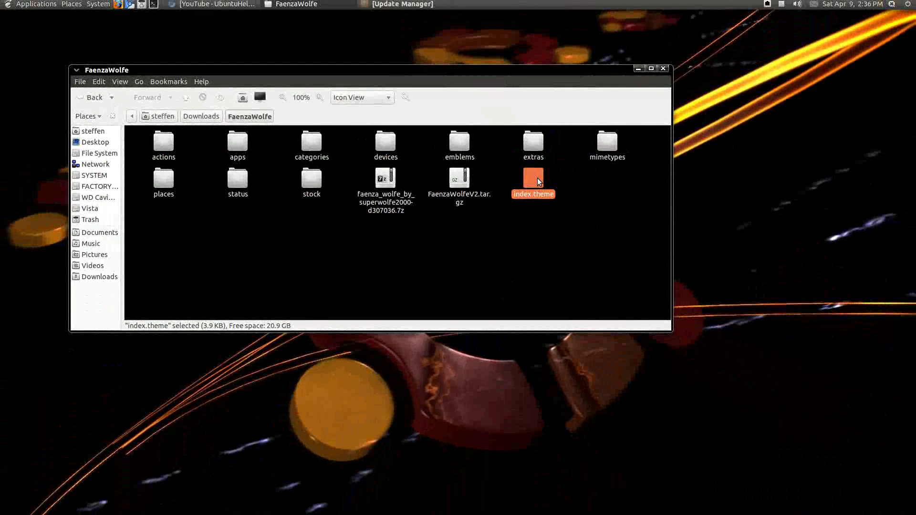
Step: Confirm index.theme now raises a run-or-display prompt, cancel it, and minimize FaenzaWolfe
double_click(538, 178)
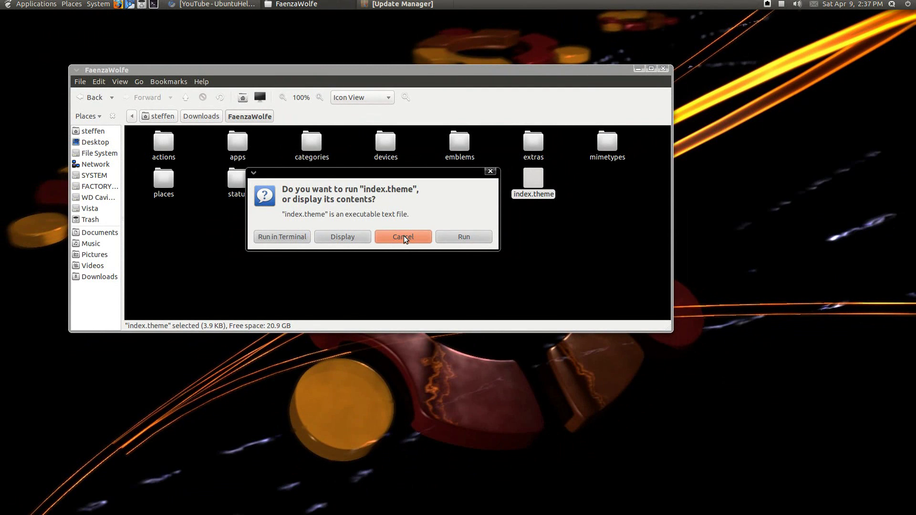
left_click(404, 235)
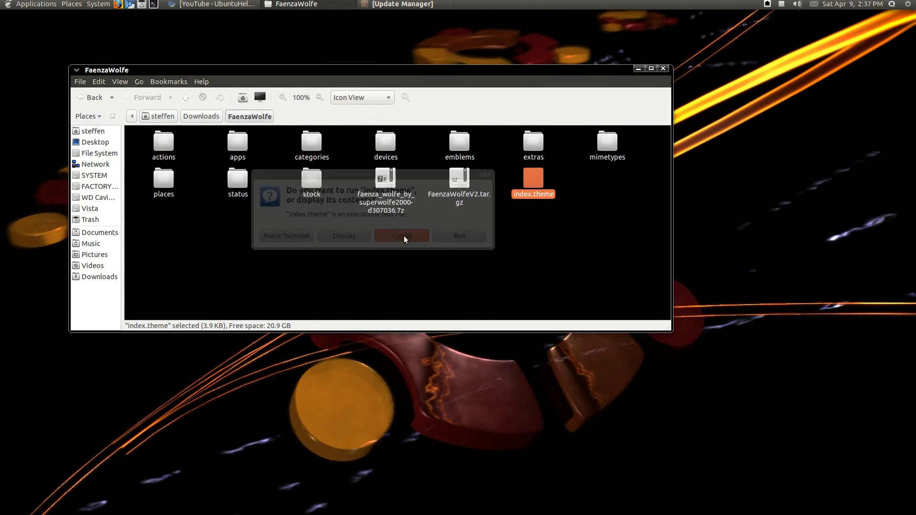
left_click(322, 5)
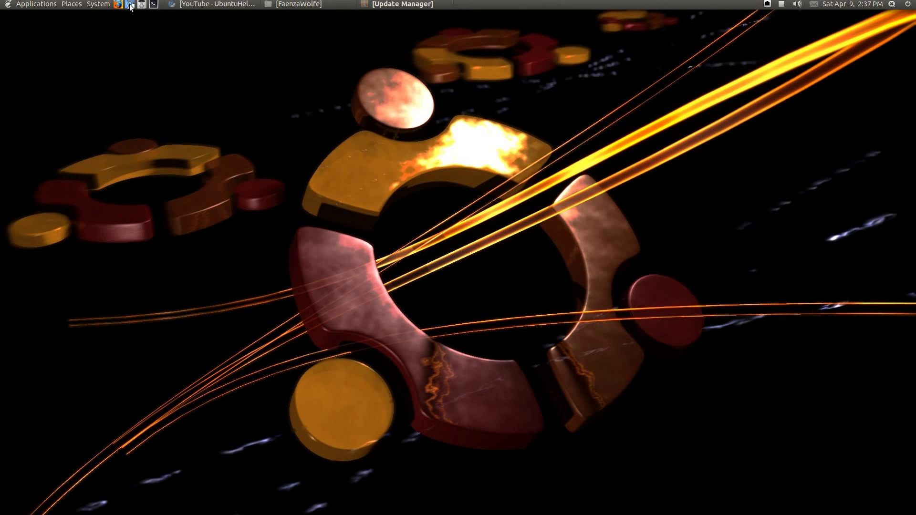
Step: Browse from Computer through File System to /usr/share
left_click(67, 6)
left_click(88, 113)
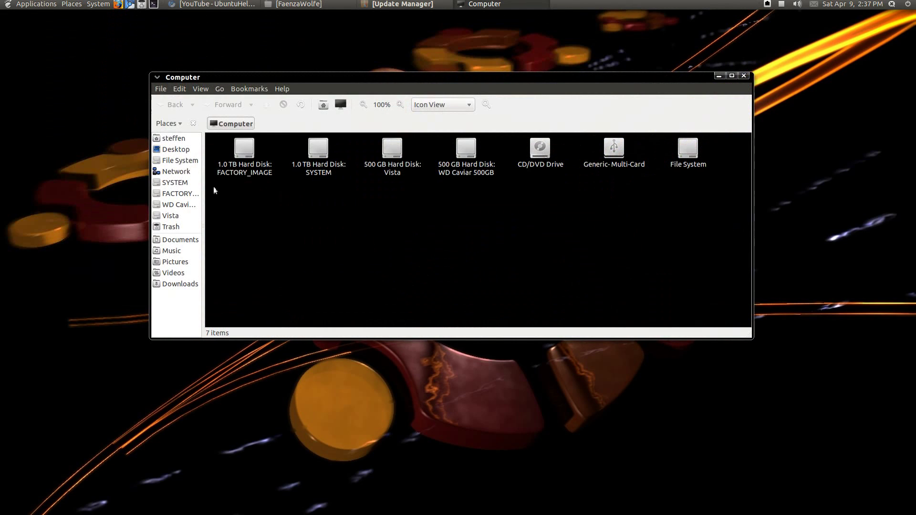
left_click(180, 161)
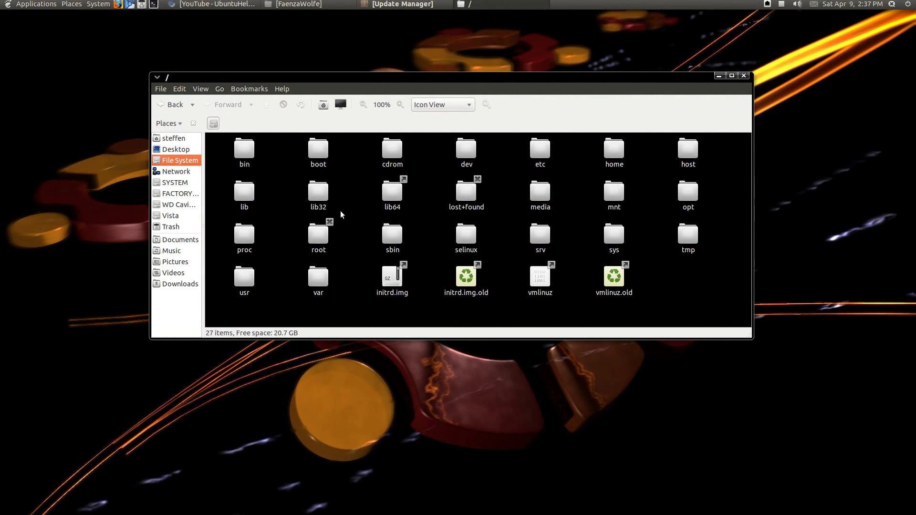
double_click(245, 288)
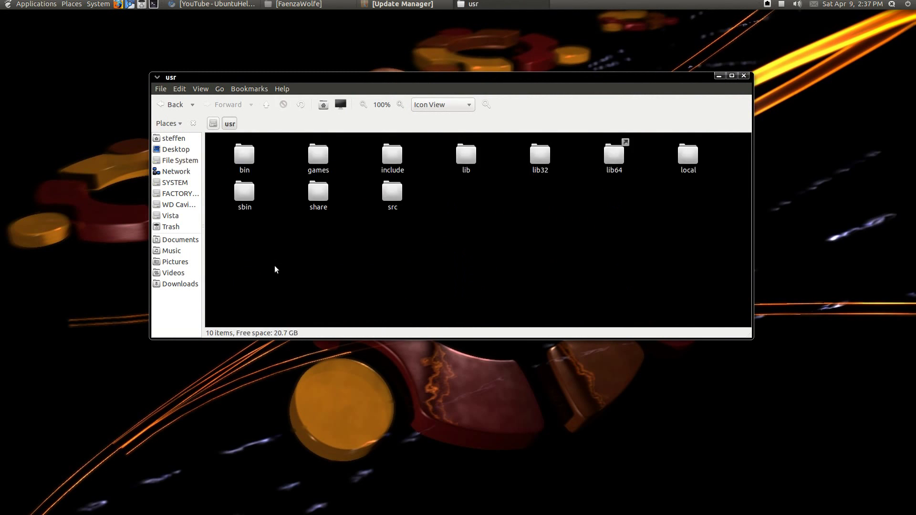
double_click(326, 198)
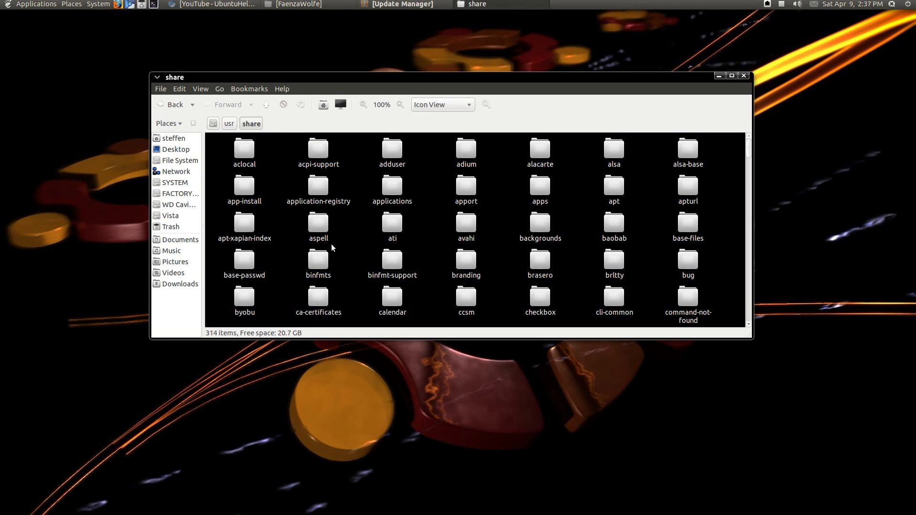
type("co")
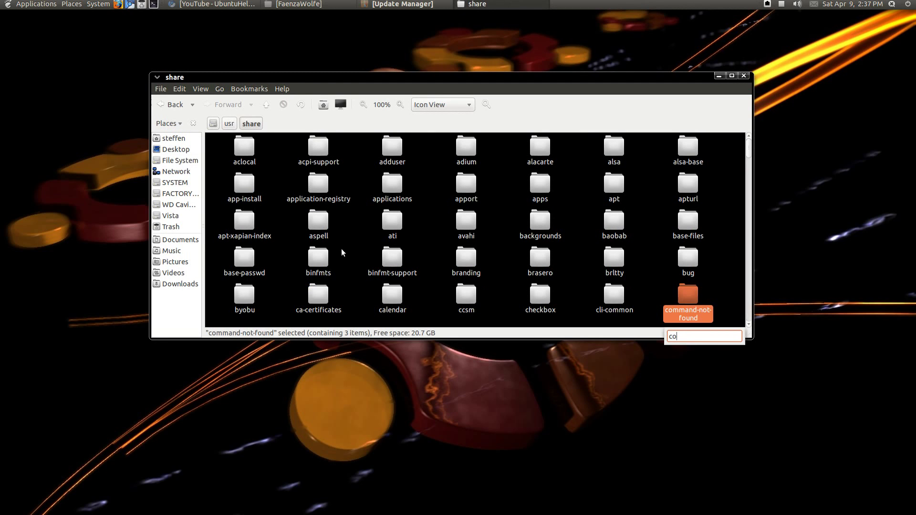
Step: Open the compiz folder and select bench.xml
key("Down")
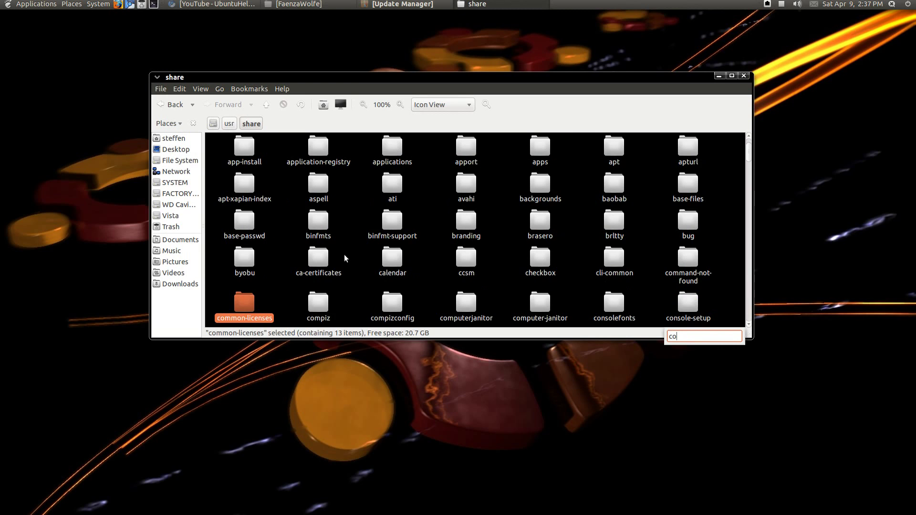
key("Down")
double_click(321, 298)
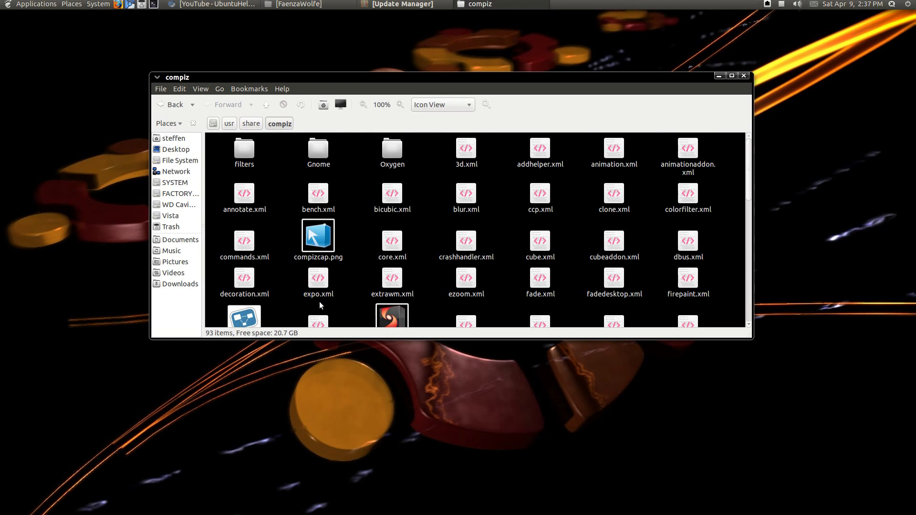
left_click(322, 198)
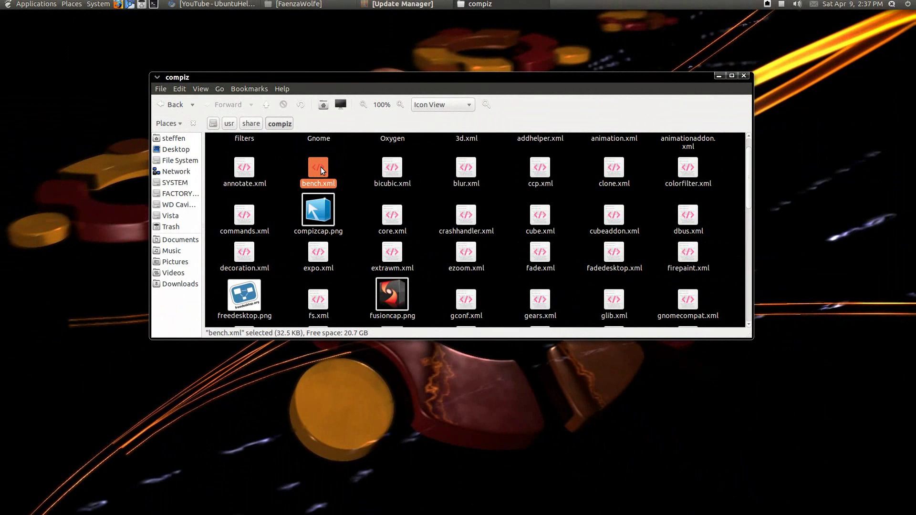
Step: Check bench.xml's root-owned permissions, close its Properties, and minimize the compiz window
right_click(320, 170)
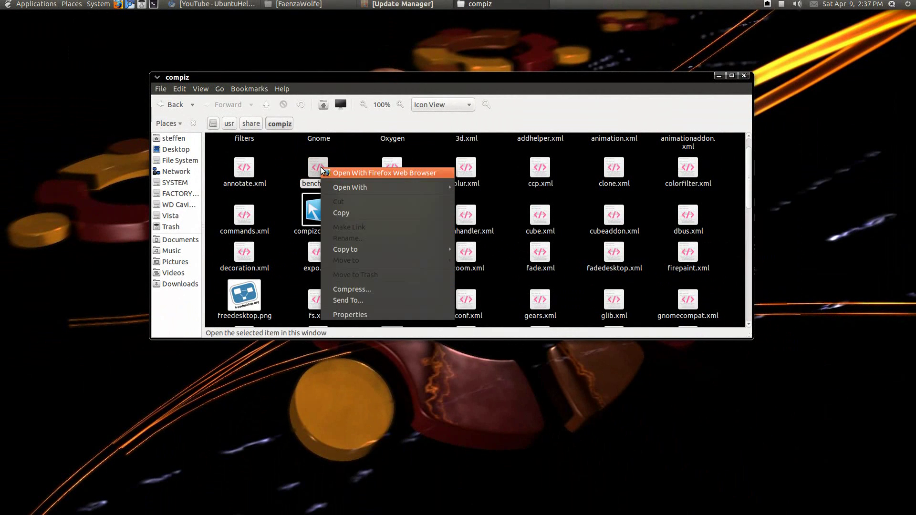
left_click(350, 311)
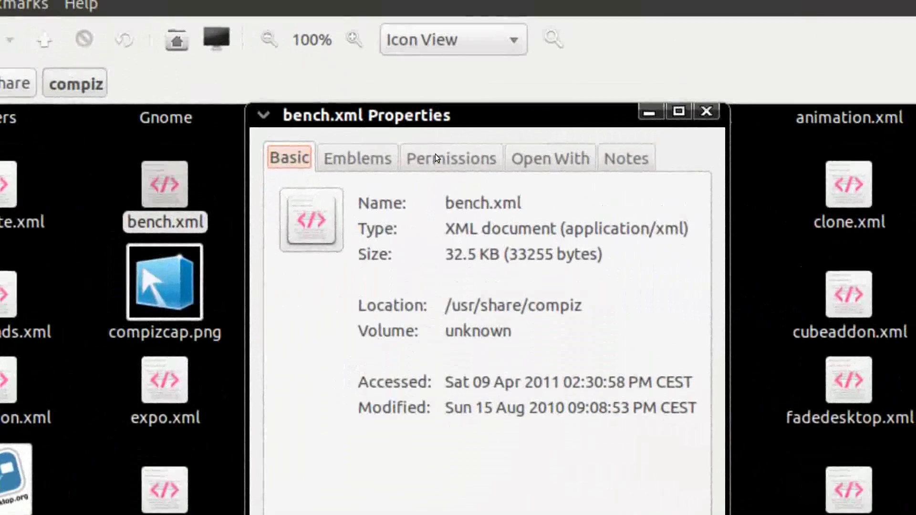
left_click(435, 156)
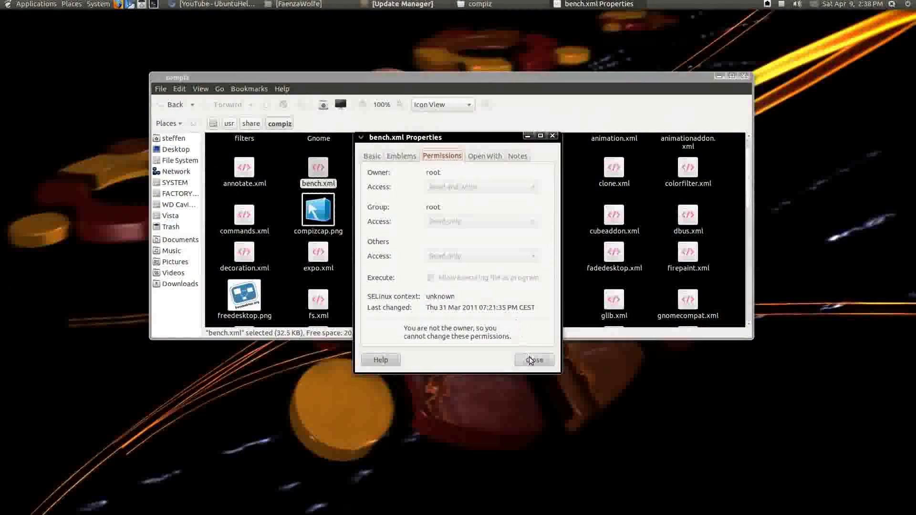
left_click(531, 360)
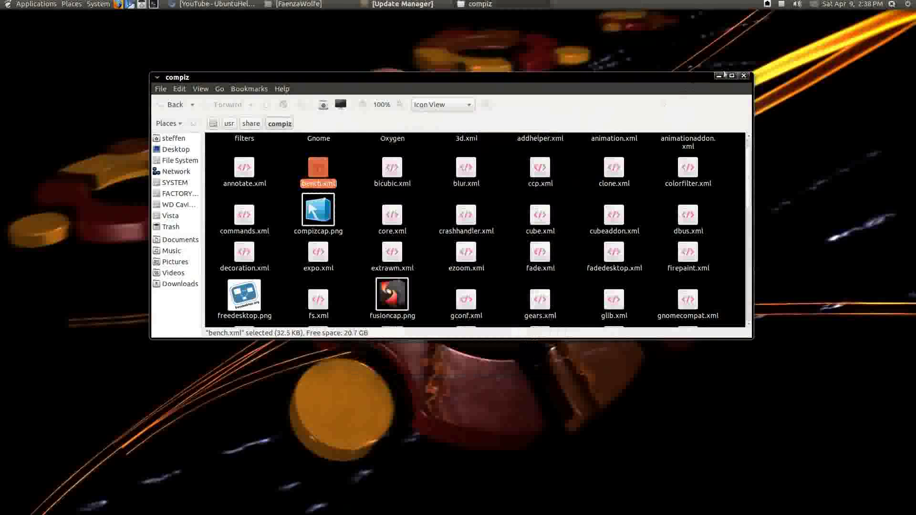
left_click(720, 77)
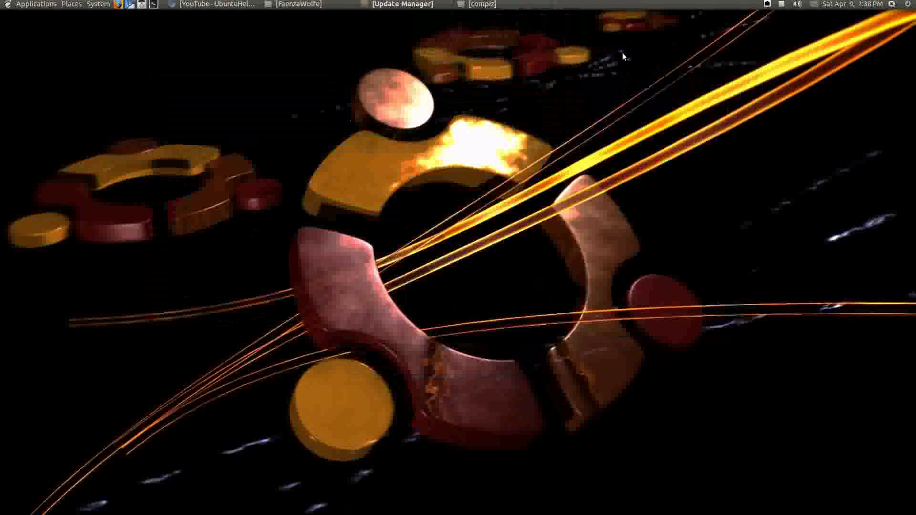
Step: Open a centred terminal and run 'sudo nautilus' with the administrator password
left_click(154, 5)
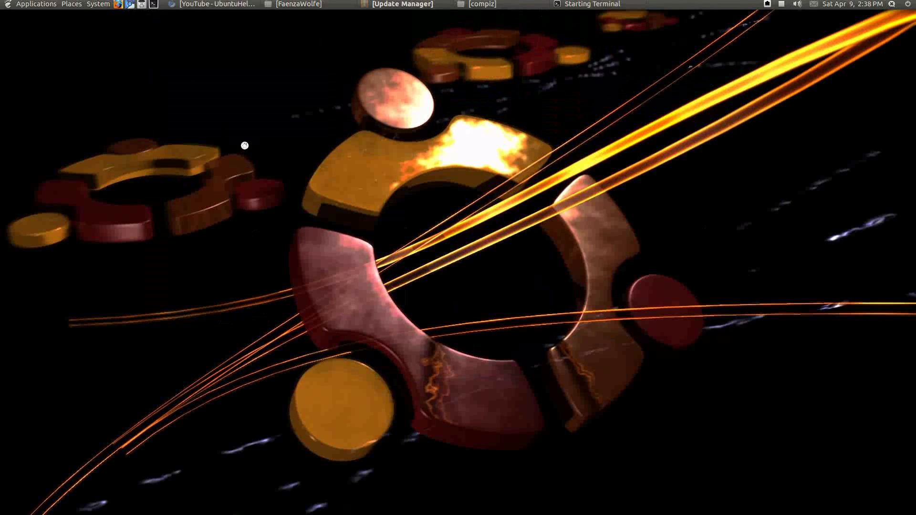
mouse_move(218, 14)
left_mouse_down()
mouse_move(574, 111)
mouse_move(481, 127)
left_mouse_up()
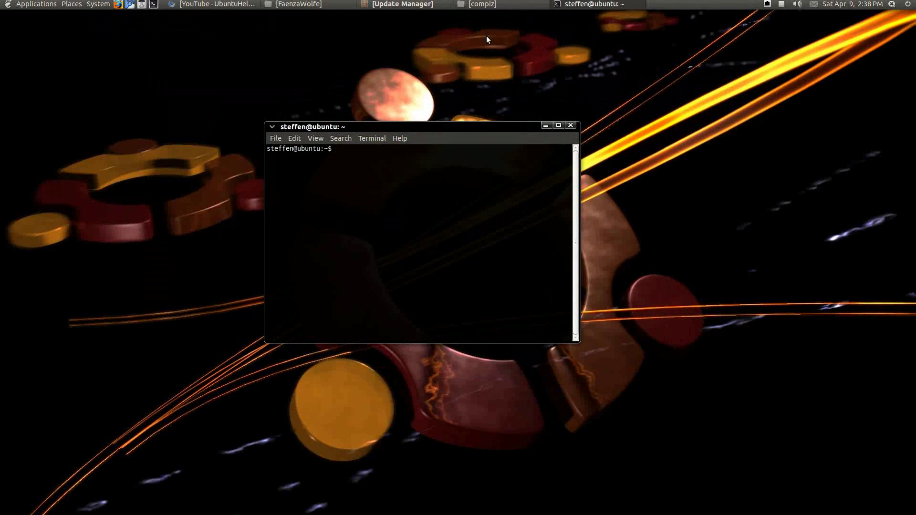
type("sudo nautilus")
key("Return")
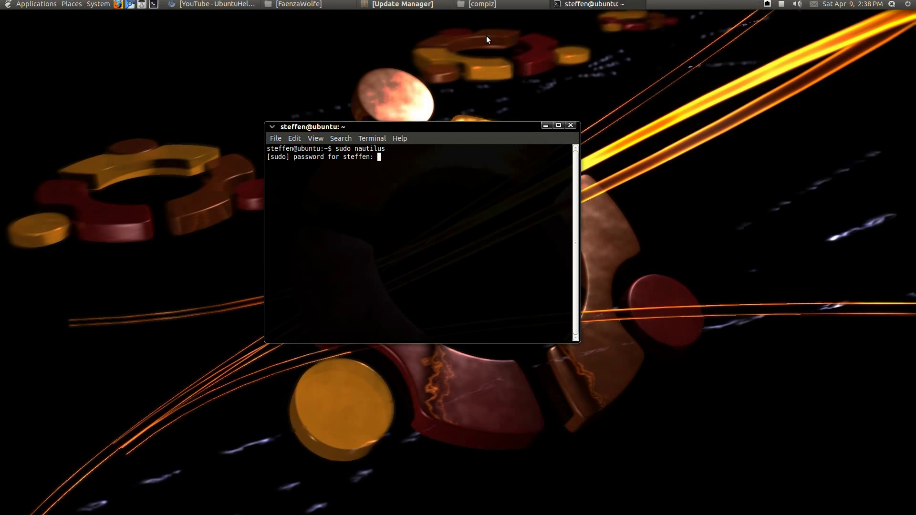
key("Return")
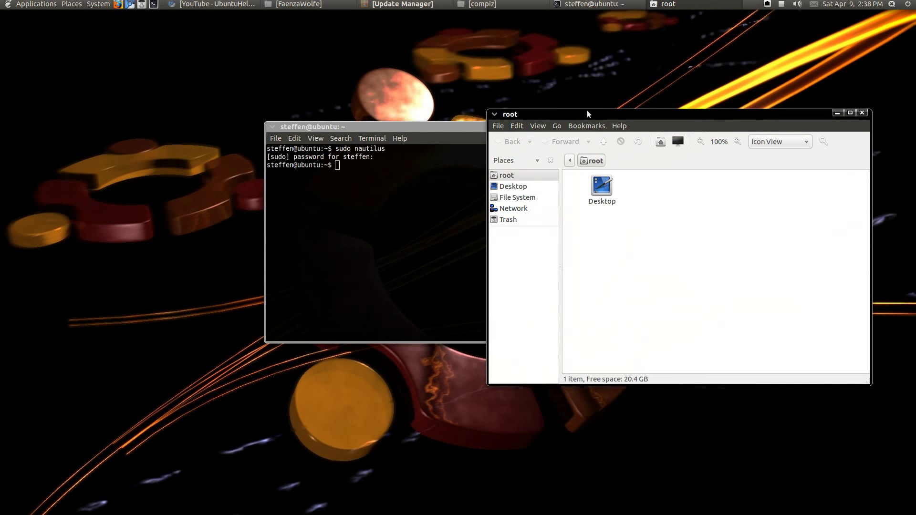
Step: Reposition the root window and browse from File System to /usr/share
left_click_drag(586, 111, 324, 84)
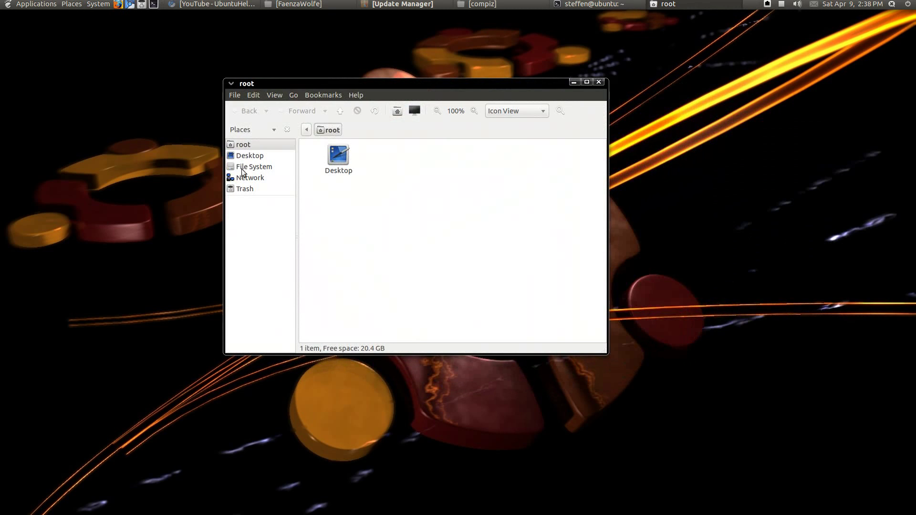
left_click(248, 166)
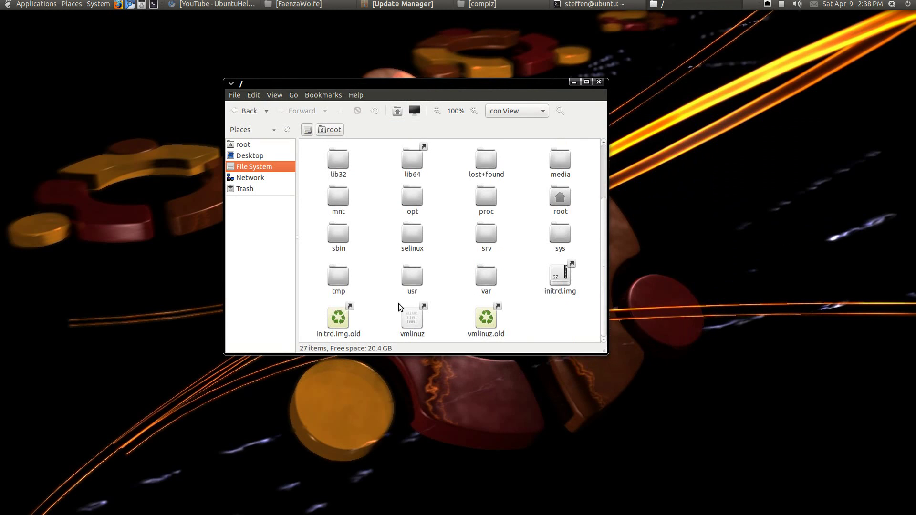
double_click(412, 275)
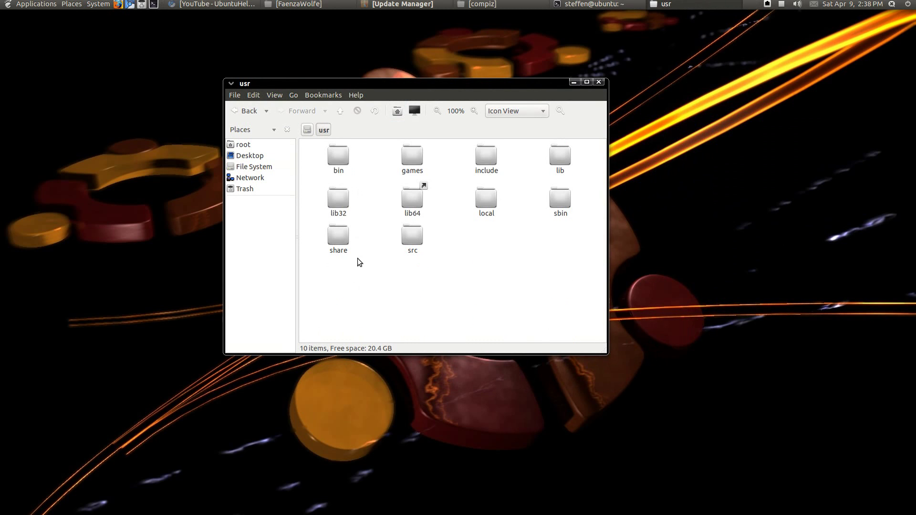
double_click(338, 235)
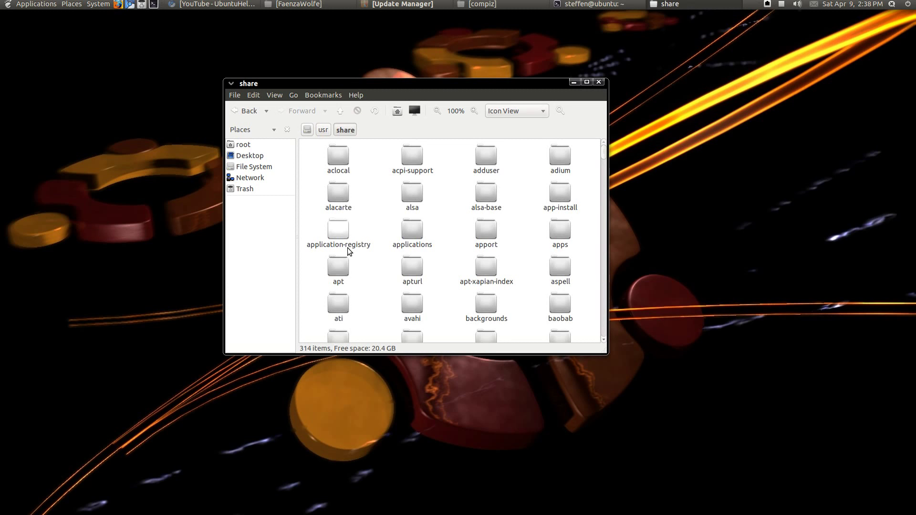
Step: Jump to compiz by typing 'compi', open it, and select animation.xml
left_click(407, 271)
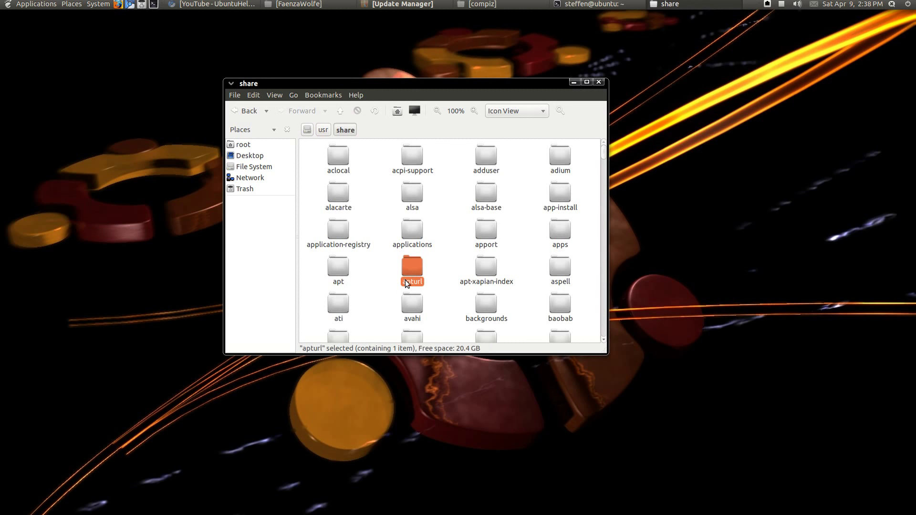
type("compi")
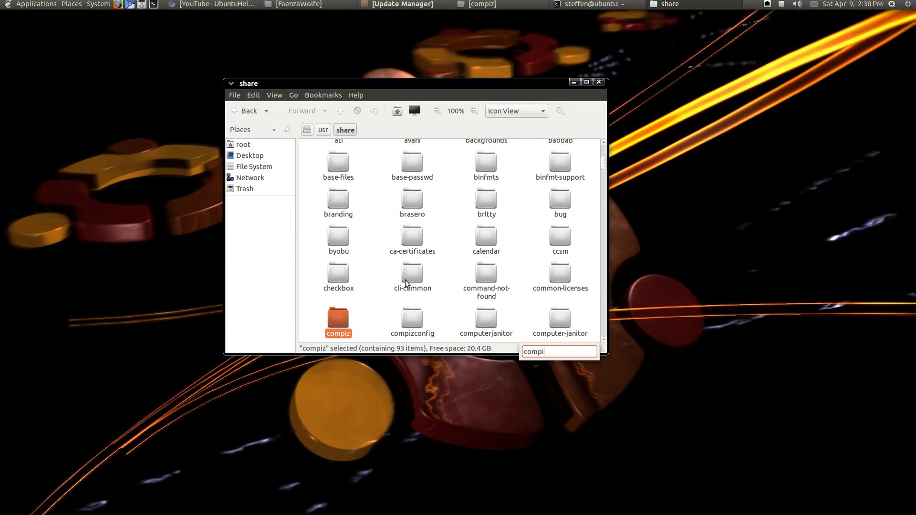
key("Escape")
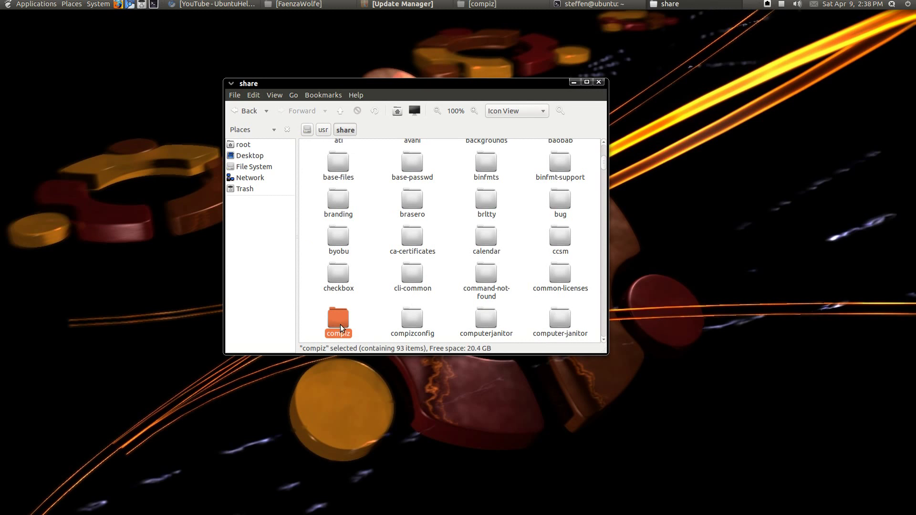
double_click(340, 322)
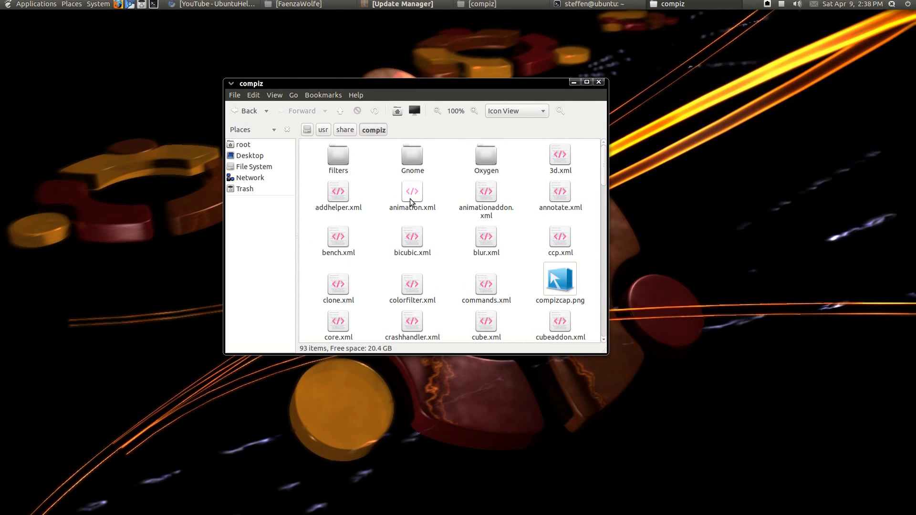
left_click(410, 198)
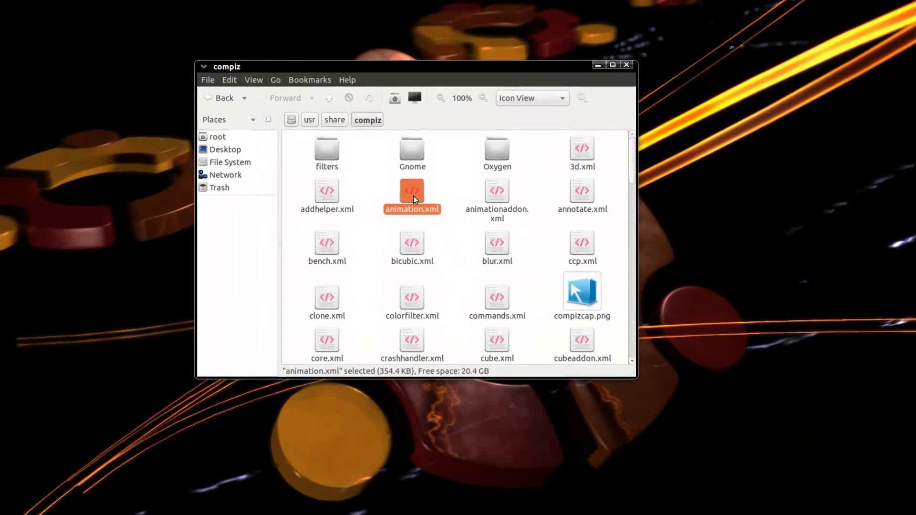
Step: Review animation.xml's editable permissions, close its Properties, then close the root window
right_click(413, 196)
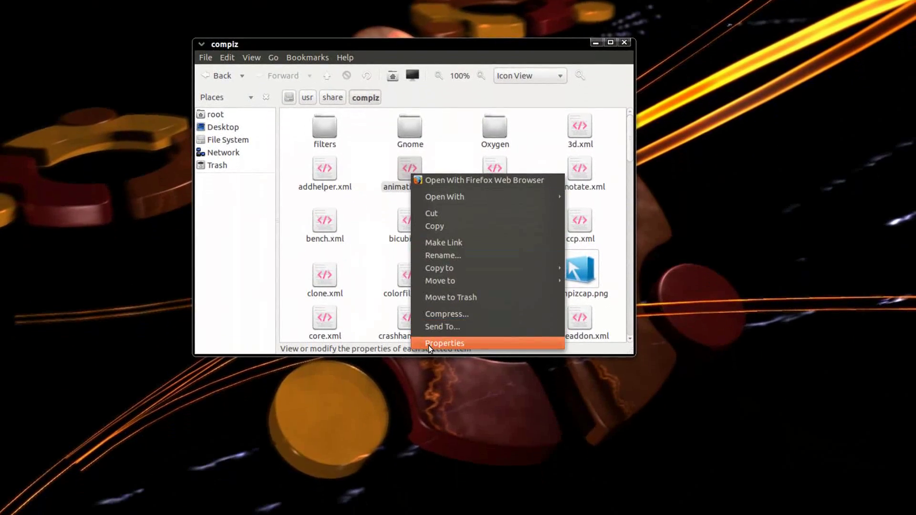
left_click(429, 345)
left_click(423, 164)
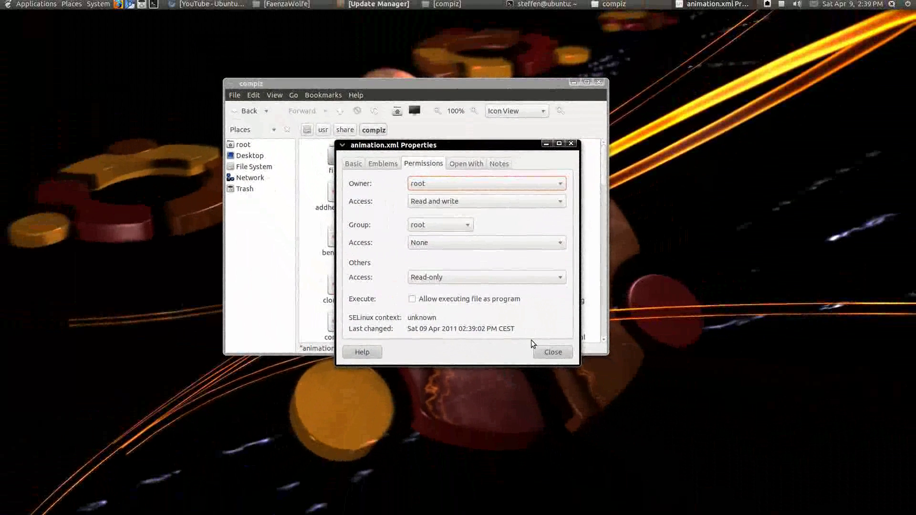
left_click(551, 352)
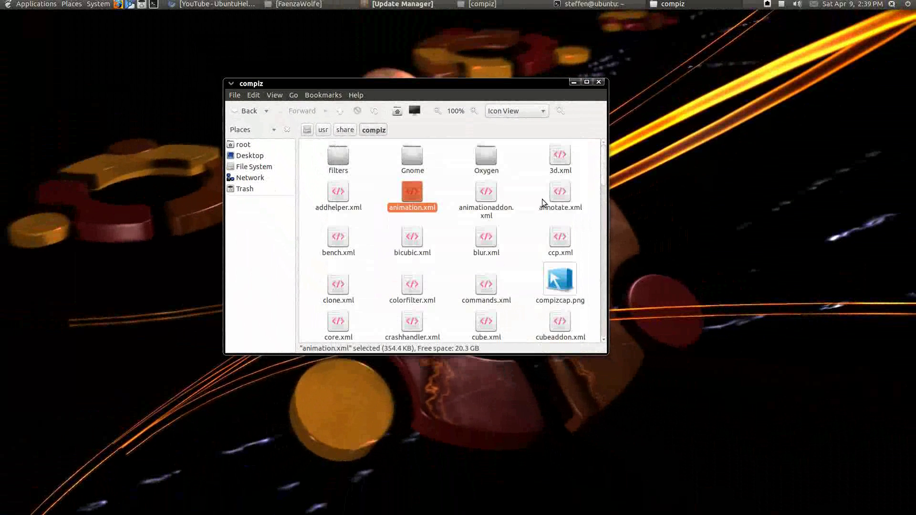
left_click(598, 83)
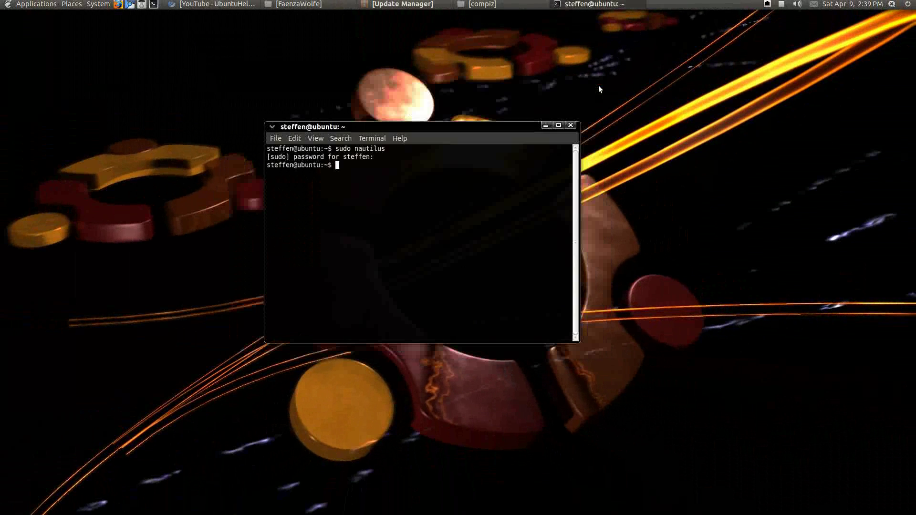
Step: Close the Terminal window, leaving the empty desktop
left_click(570, 127)
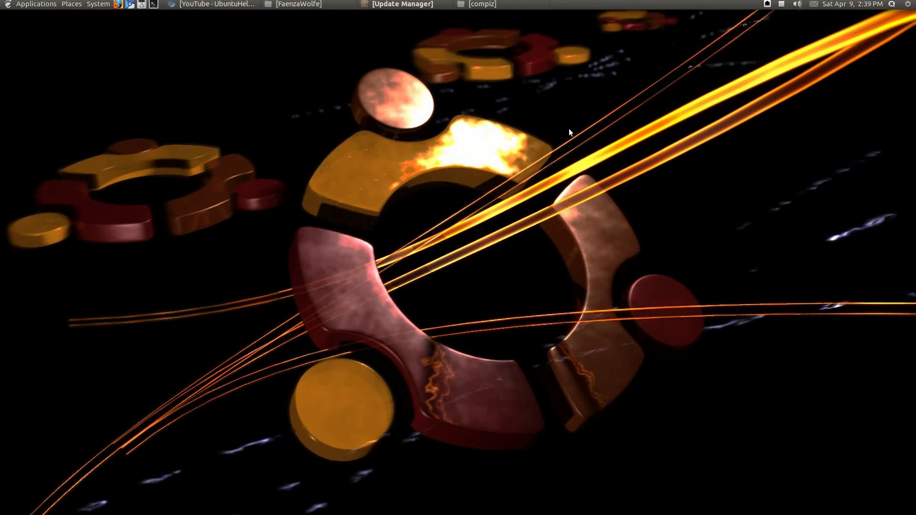